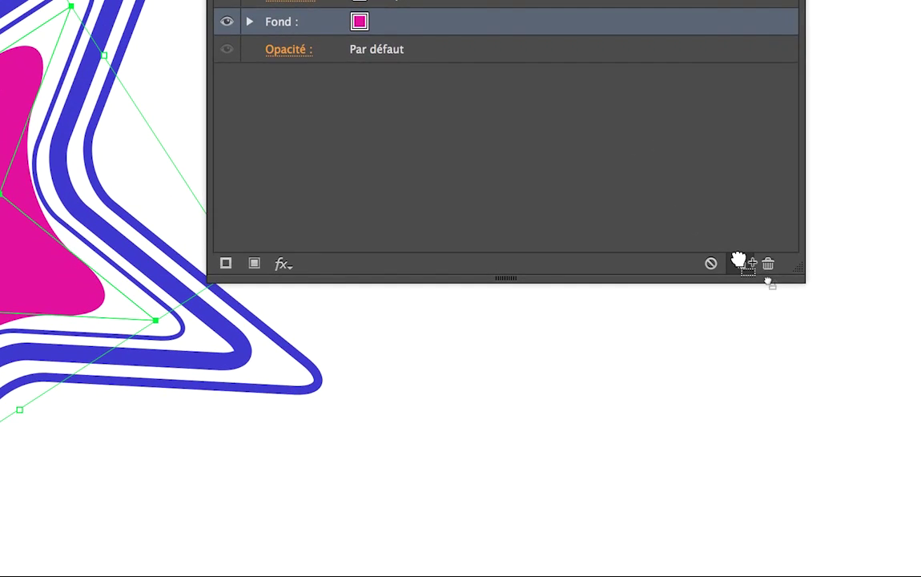
# - Duplicate the star's magenta fill and recolour the upper copy with the green swatch
pyautogui.click(741, 267)
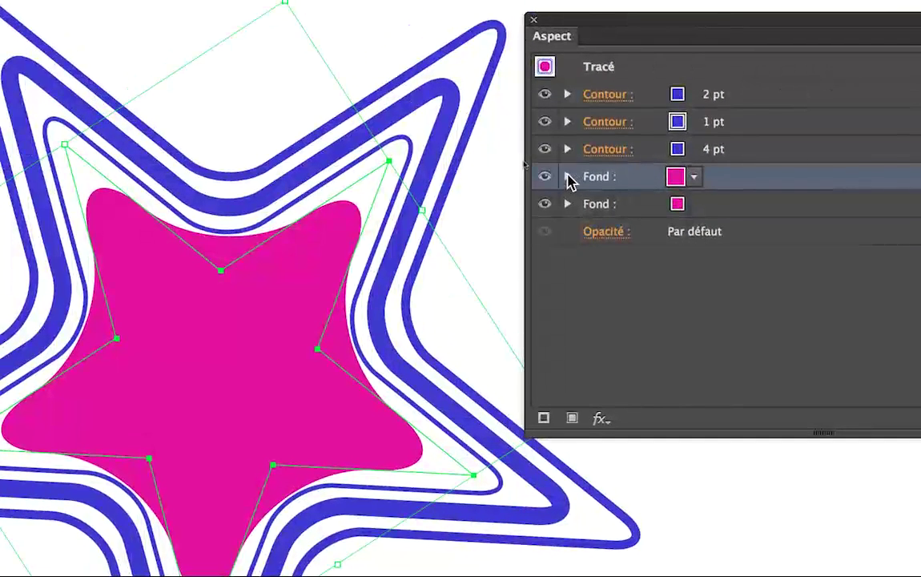
pyautogui.click(568, 176)
pyautogui.click(568, 176)
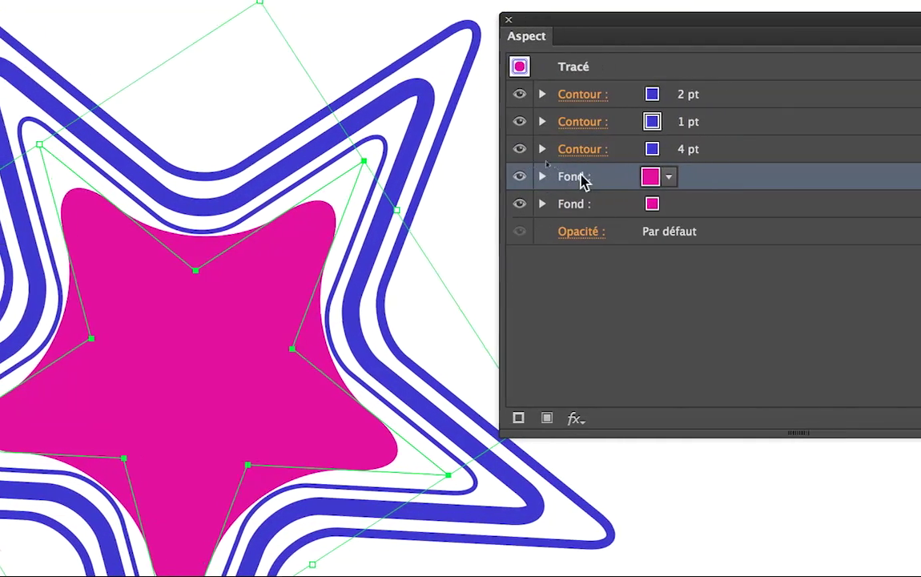
pyautogui.click(613, 182)
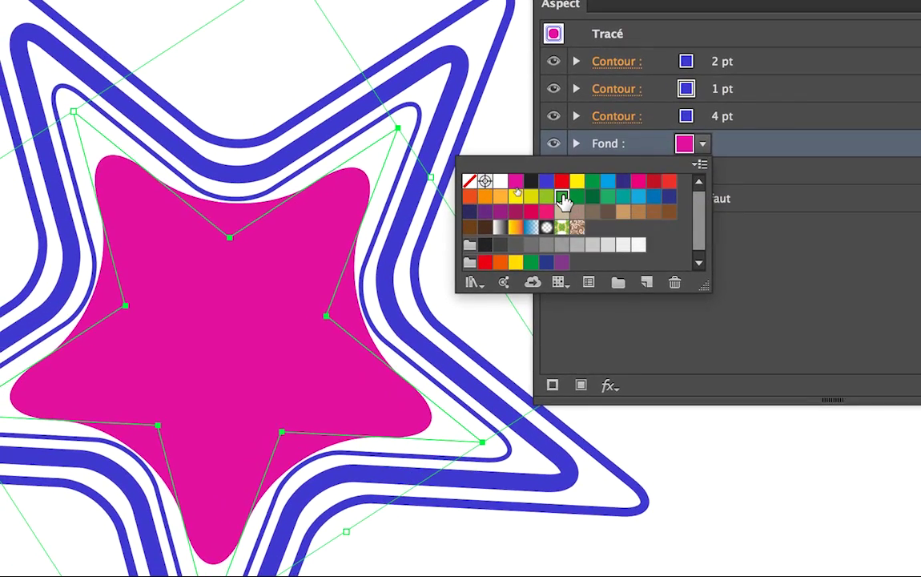
pyautogui.click(562, 198)
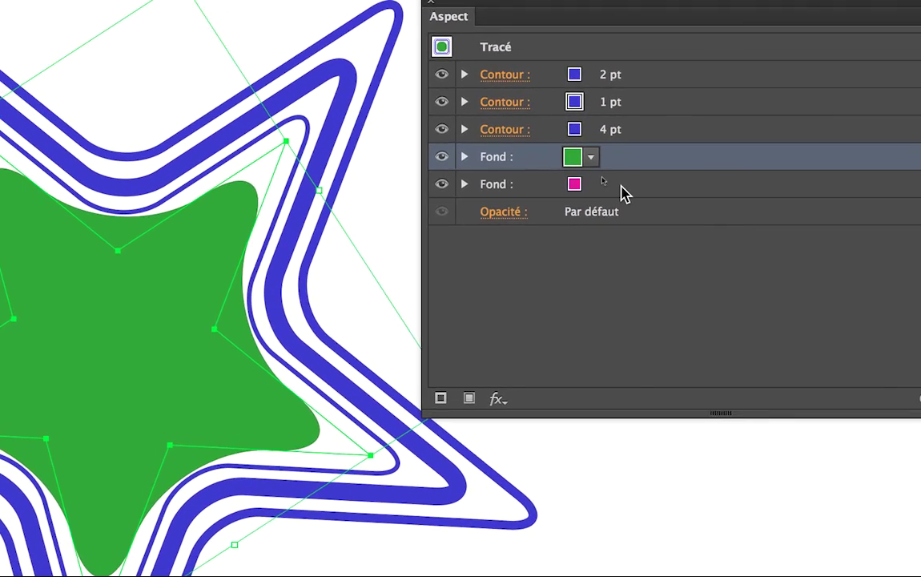
# - Set the green fill's own blending mode to Produit at 100% opacity
pyautogui.click(681, 206)
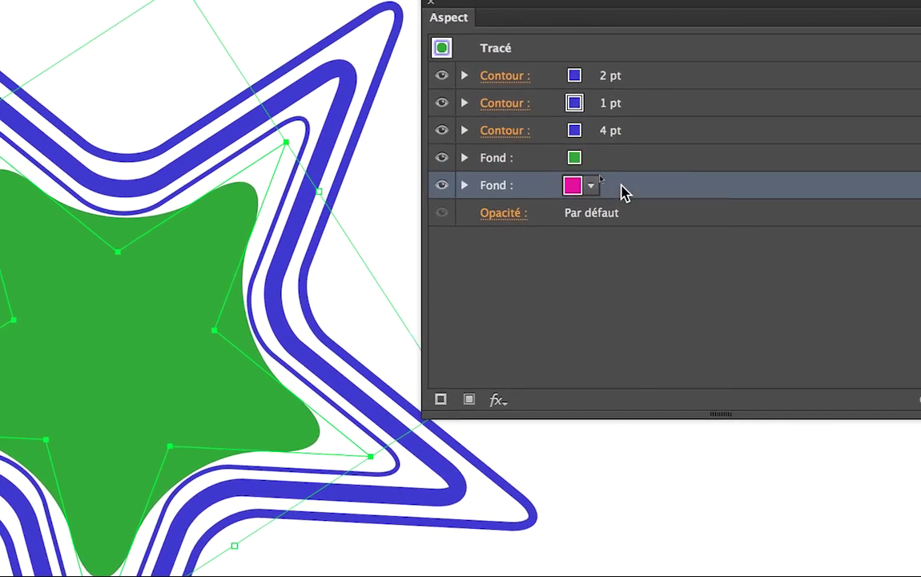
pyautogui.click(593, 177)
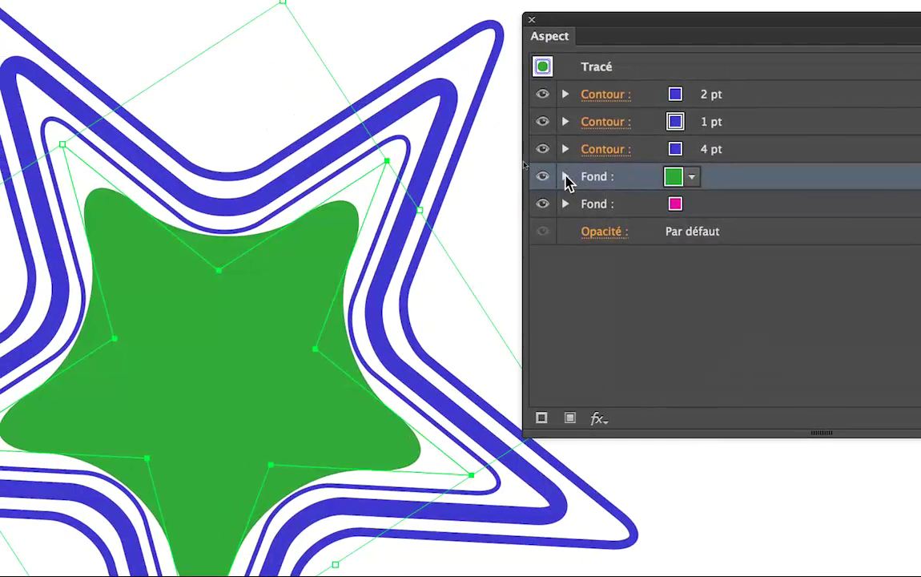
pyautogui.click(566, 178)
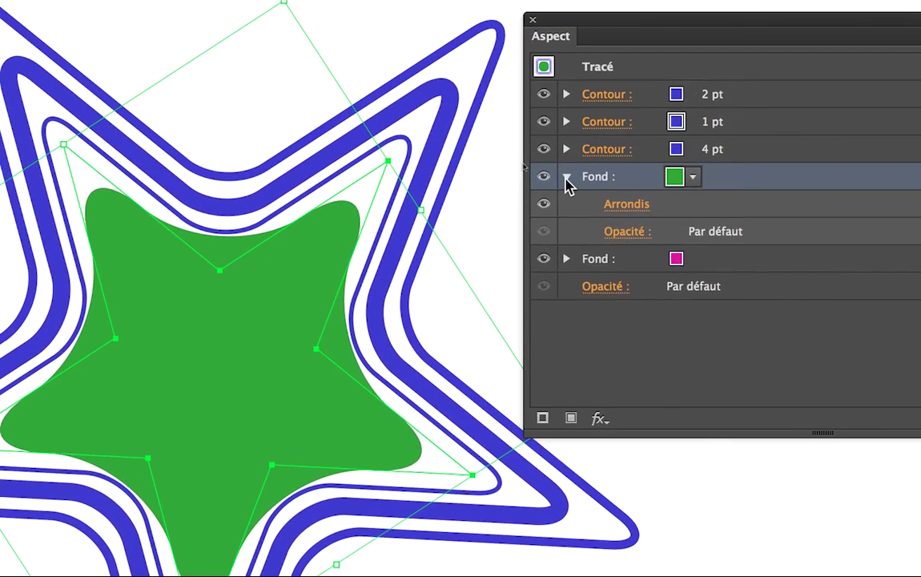
pyautogui.click(566, 164)
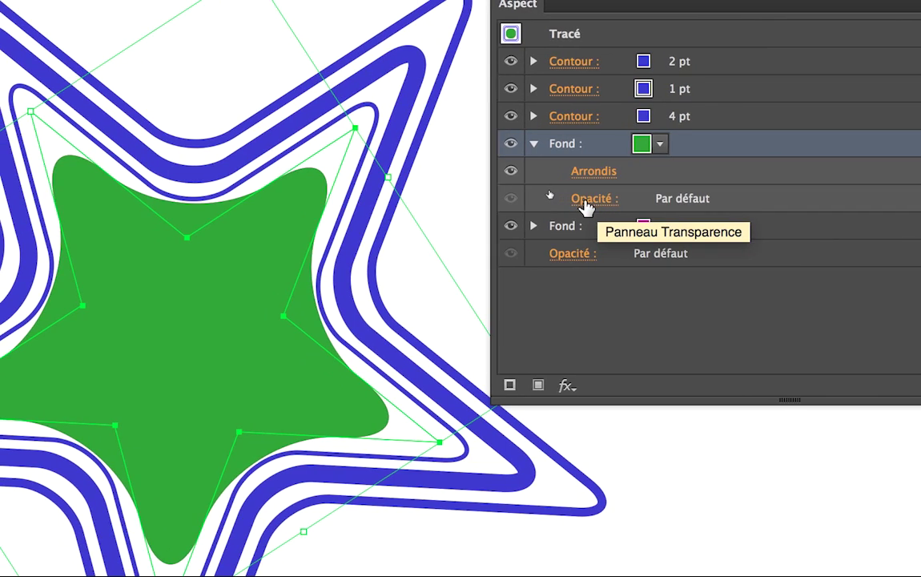
pyautogui.click(584, 205)
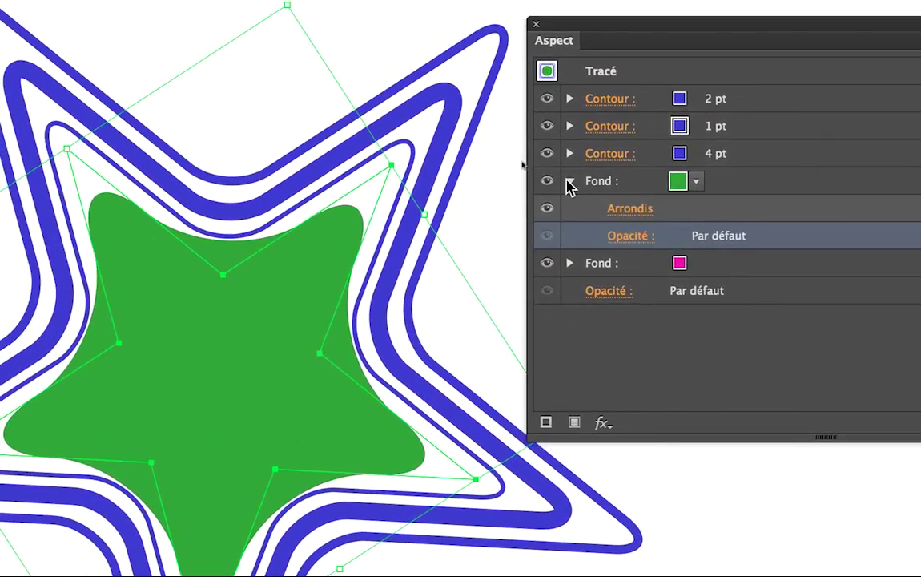
pyautogui.click(439, 146)
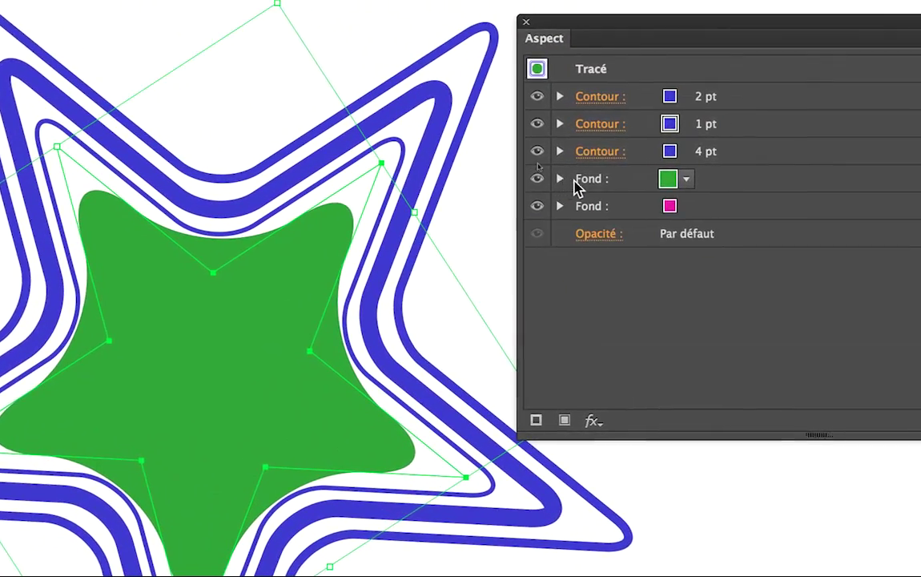
pyautogui.click(592, 186)
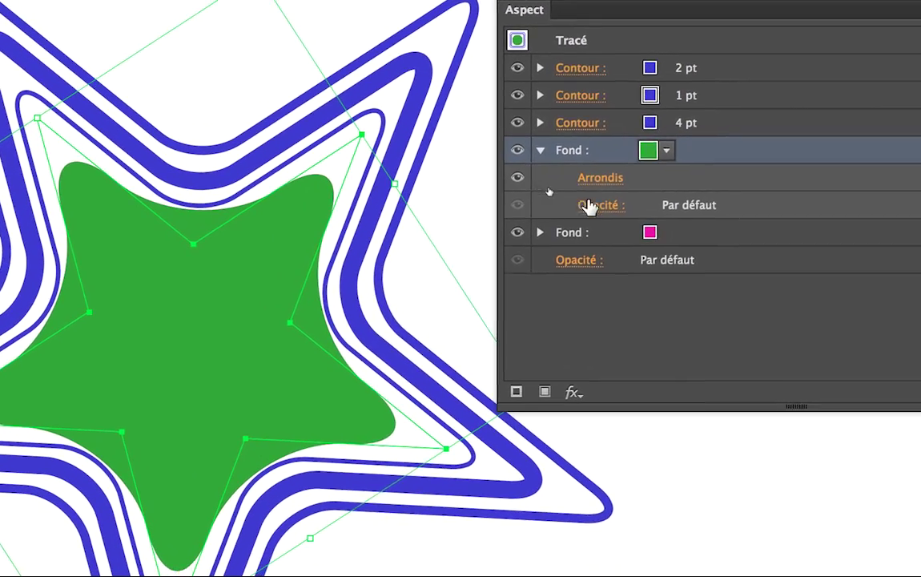
pyautogui.click(613, 234)
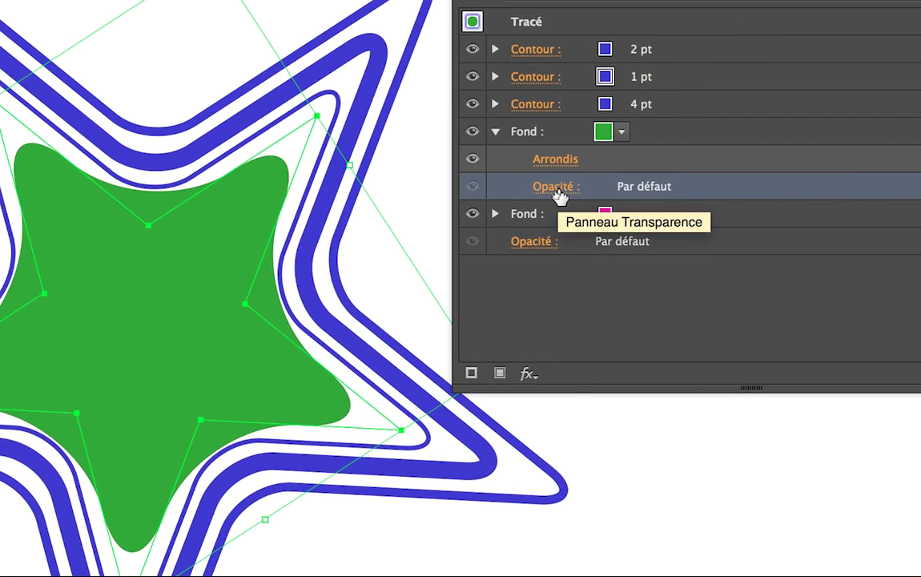
pyautogui.click(558, 195)
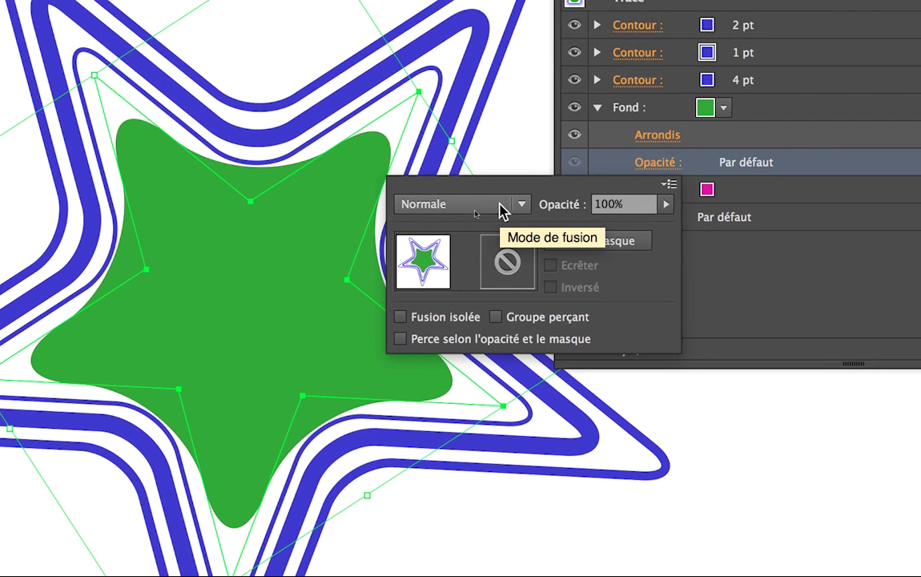
pyautogui.click(498, 205)
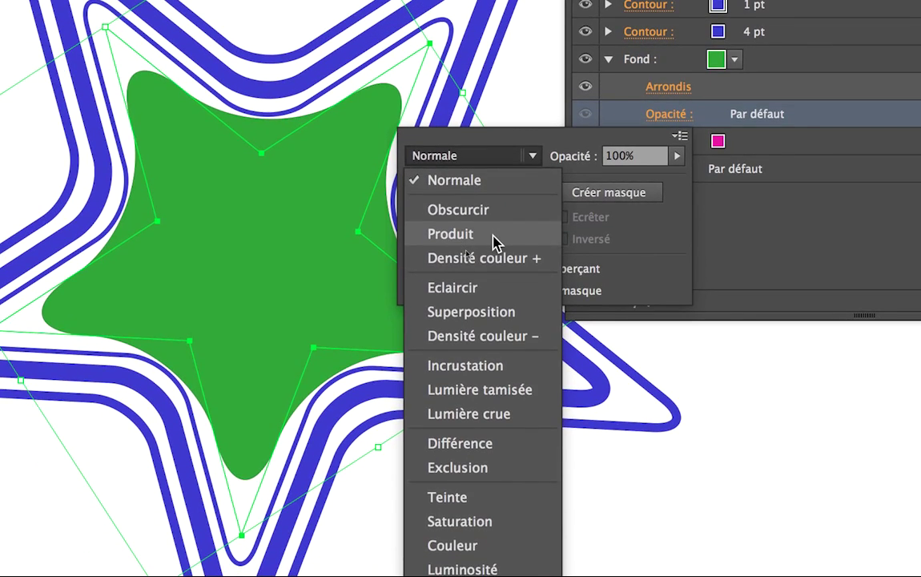
pyautogui.click(490, 272)
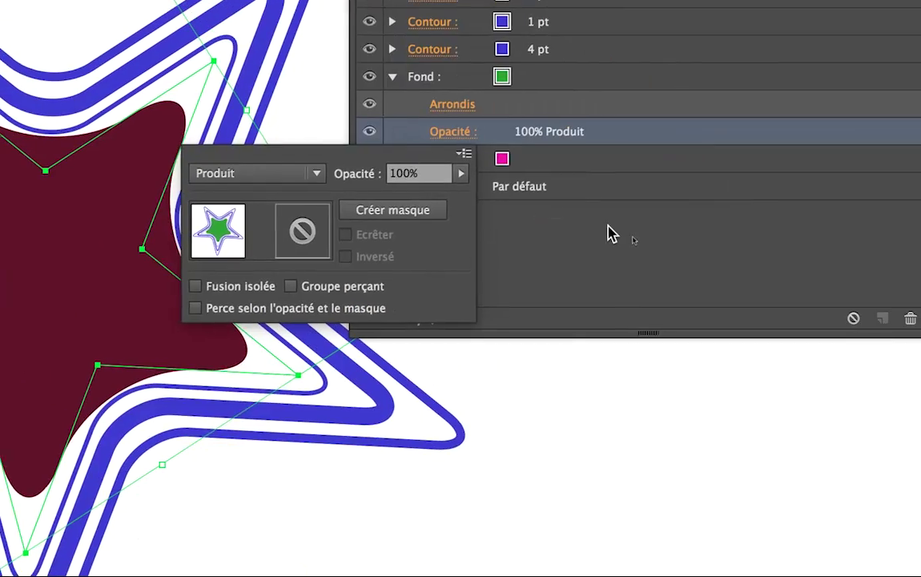
pyautogui.click(832, 263)
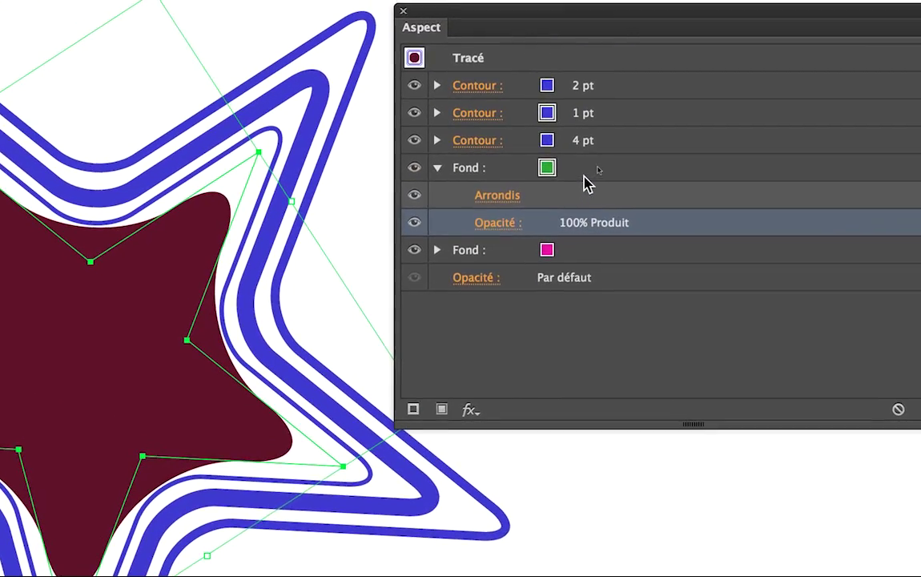
# - Add a Décalage effect to the magenta fill only, with the preview enabled
pyautogui.click(599, 173)
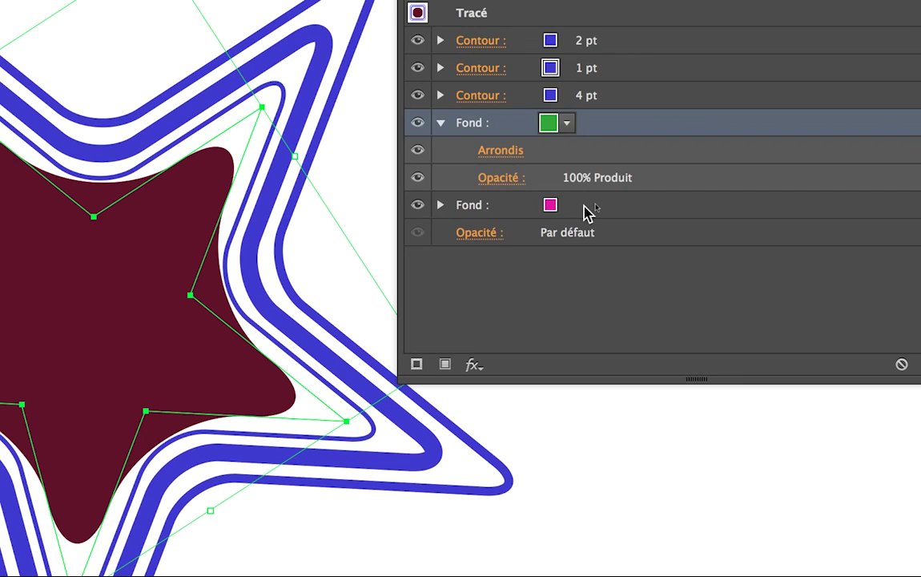
pyautogui.click(588, 207)
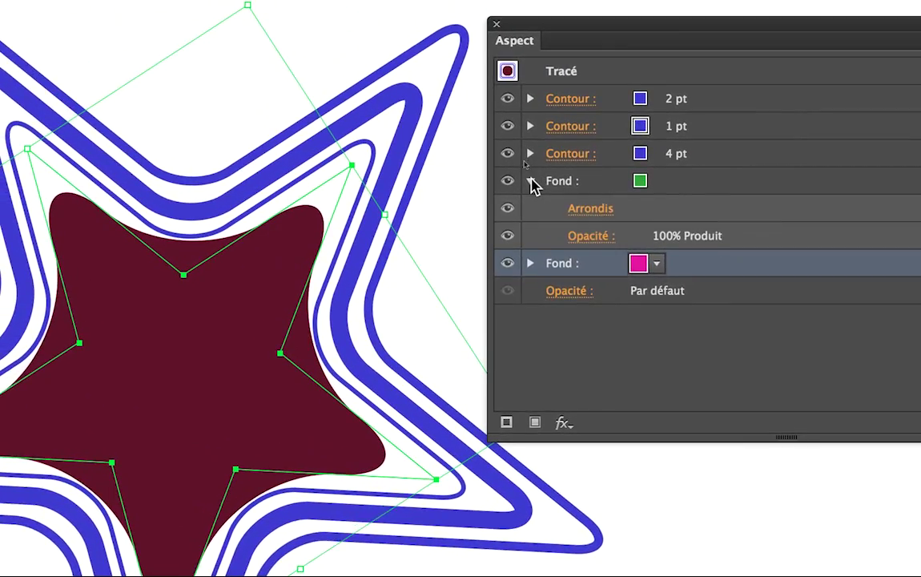
pyautogui.click(531, 180)
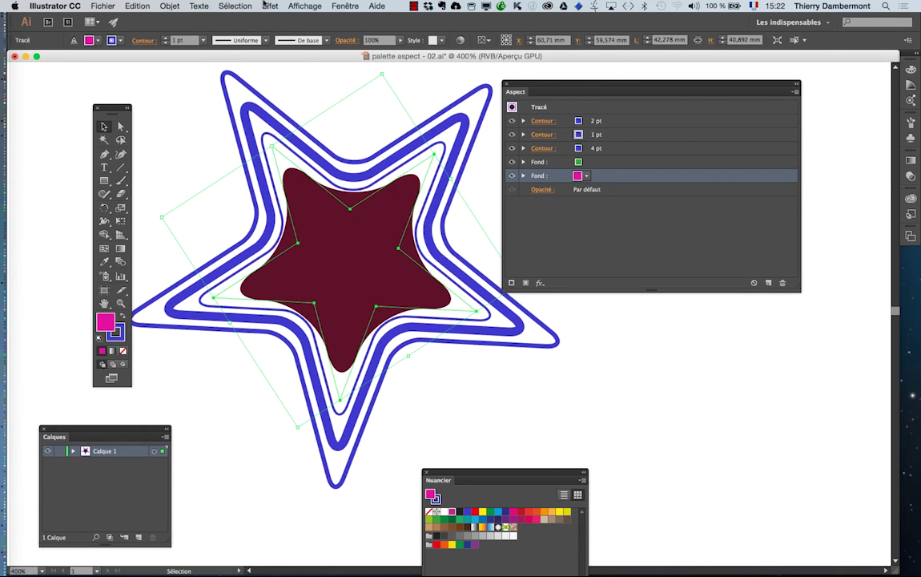
pyautogui.click(269, 5)
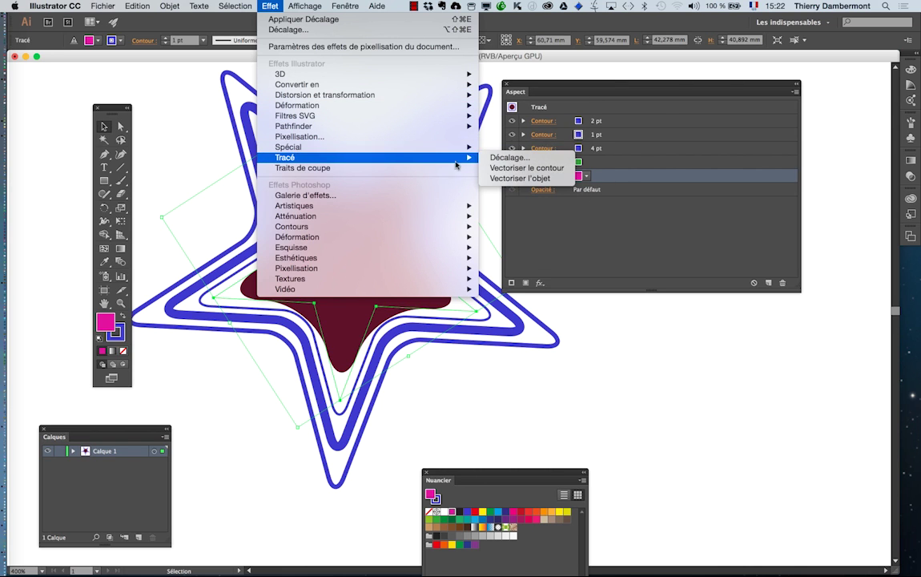
pyautogui.click(510, 158)
pyautogui.moveTo(545, 87); pyautogui.dragTo(649, 232)
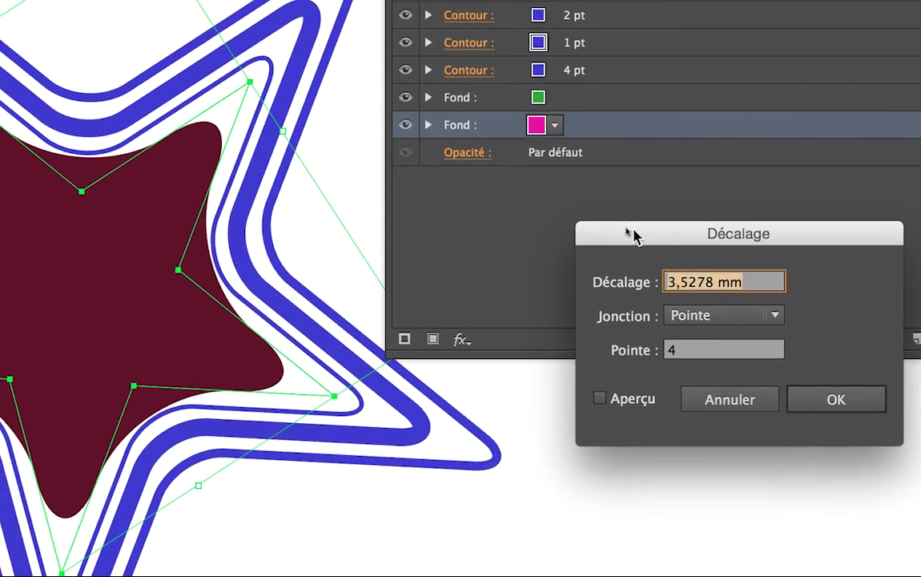
pyautogui.moveTo(620, 229); pyautogui.dragTo(638, 150)
pyautogui.moveTo(644, 186); pyautogui.dragTo(647, 170)
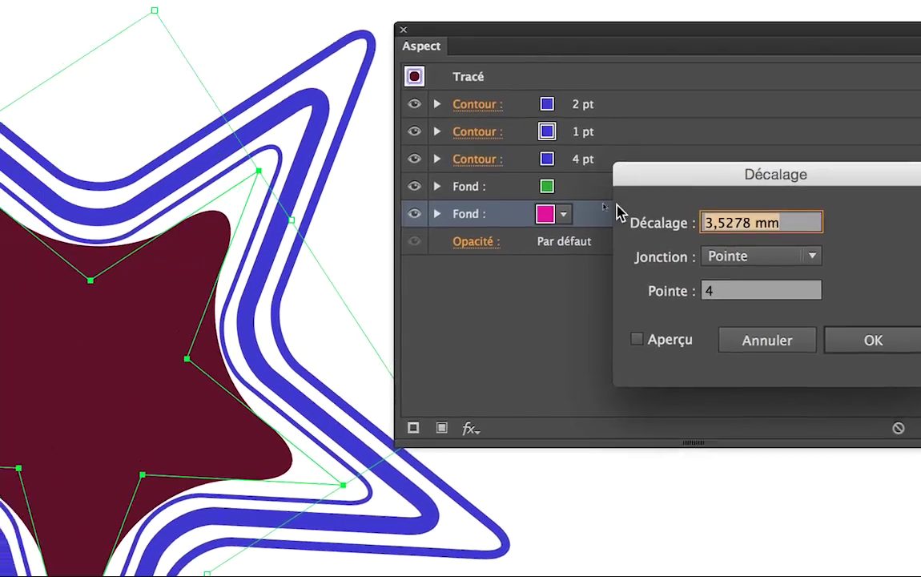
pyautogui.click(621, 352)
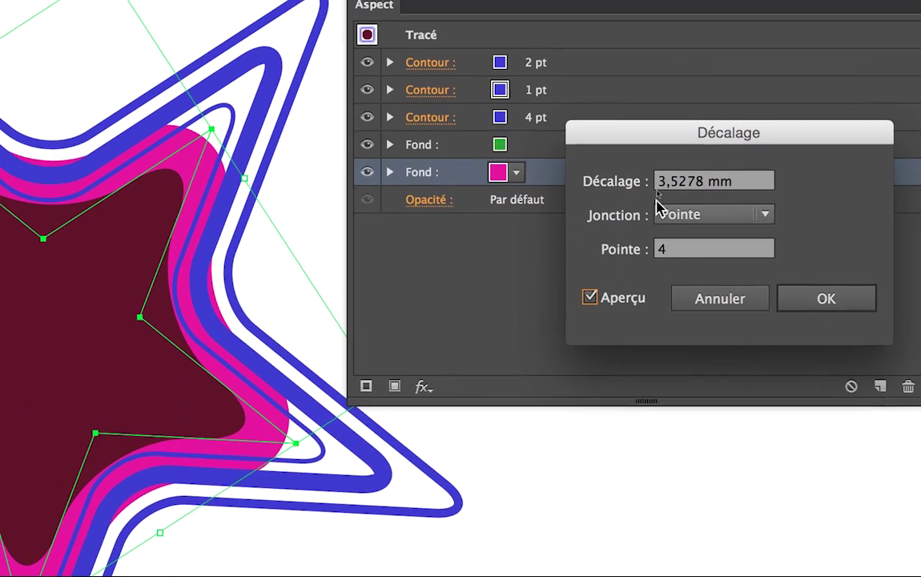
# - Set the magenta fill's offset to -2 mm with the Pointe join and apply the effect
pyautogui.click(675, 141)
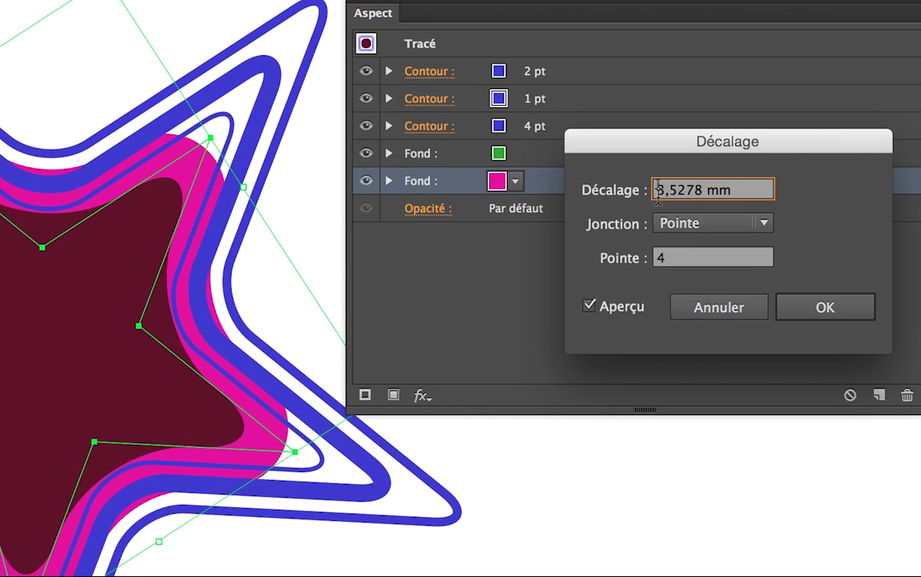
pyautogui.click(657, 192)
pyautogui.write('-')
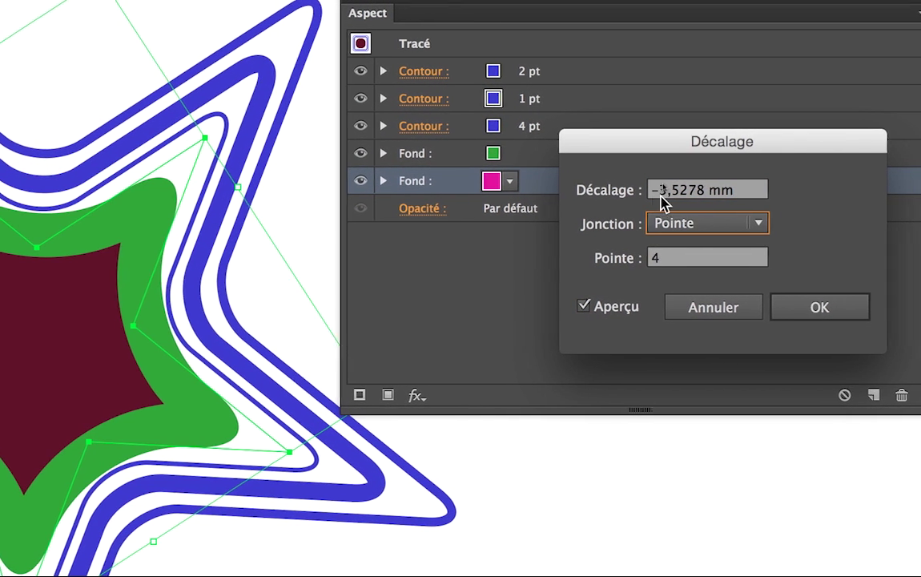
pyautogui.click(710, 197)
pyautogui.moveTo(677, 200); pyautogui.dragTo(628, 193)
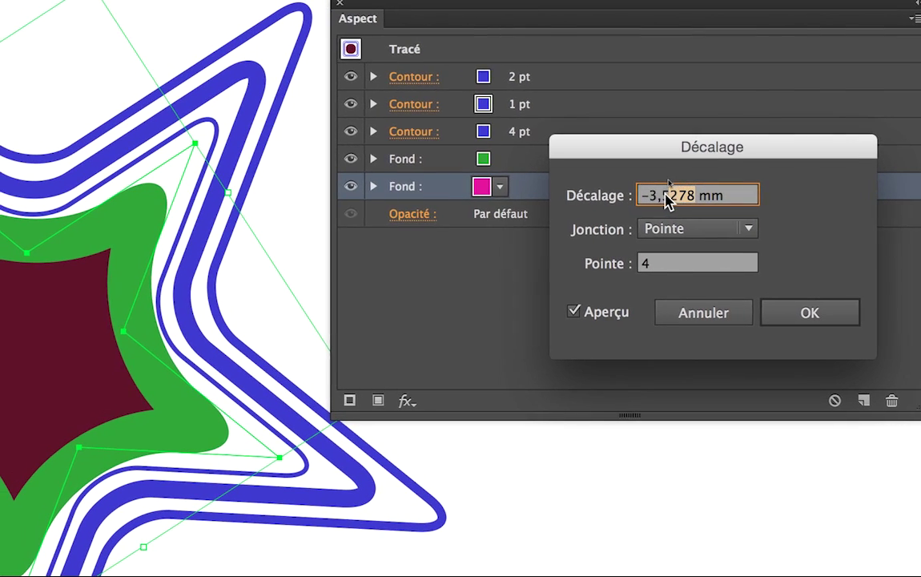
pyautogui.write('1')
pyautogui.press('Tab')
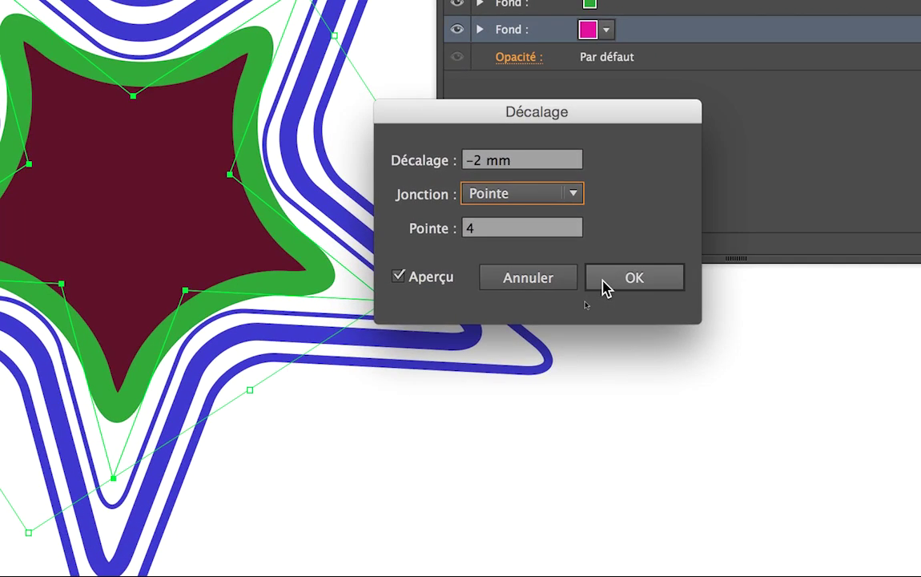
pyautogui.click(692, 359)
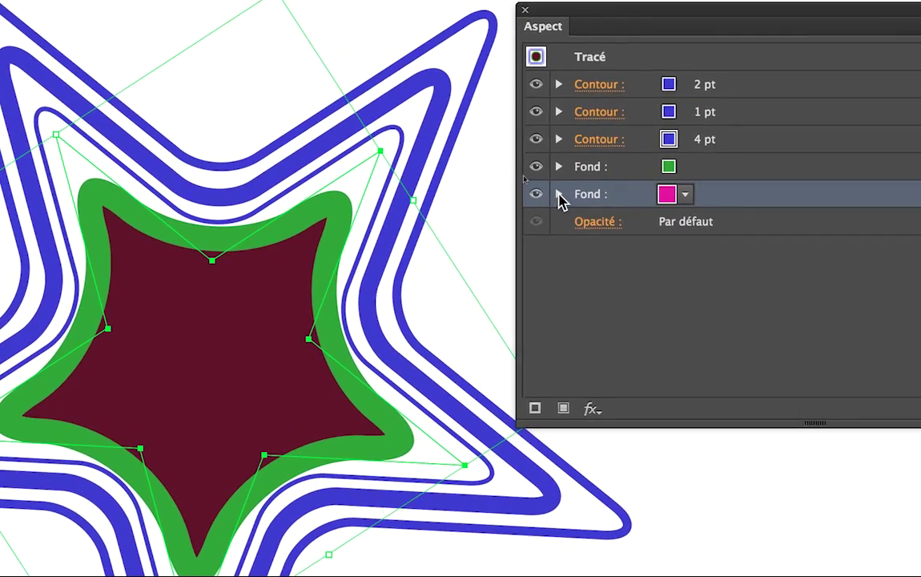
# - Try a 0,004 mm corner radius in the magenta fill's Arrondis effect with the preview on
pyautogui.click(478, 32)
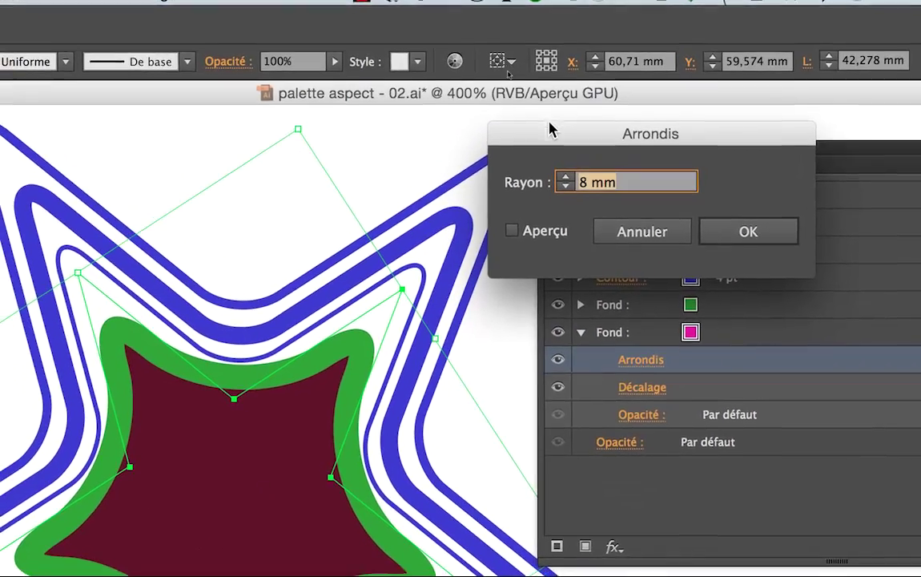
pyautogui.moveTo(551, 130); pyautogui.dragTo(568, 254)
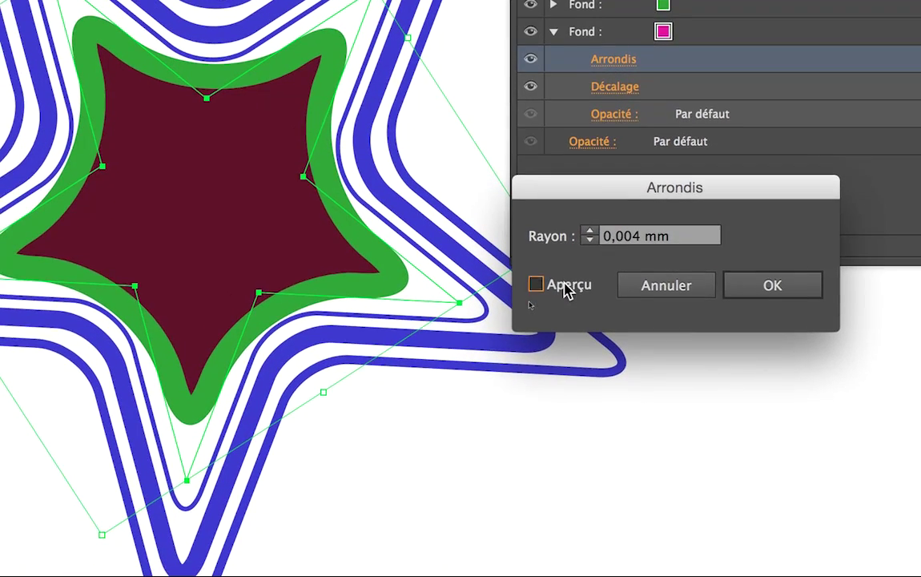
pyautogui.click(530, 312)
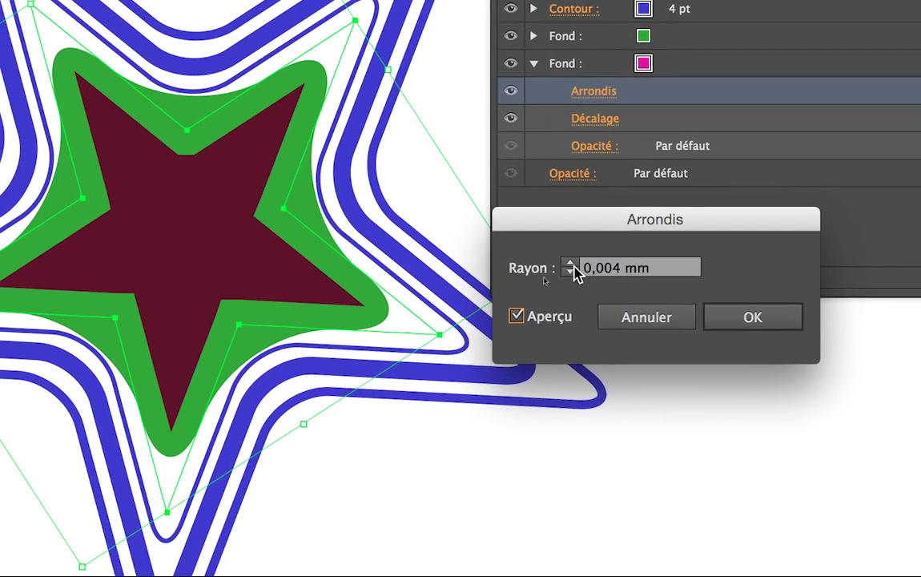
pyautogui.click(572, 270)
pyautogui.press('Return')
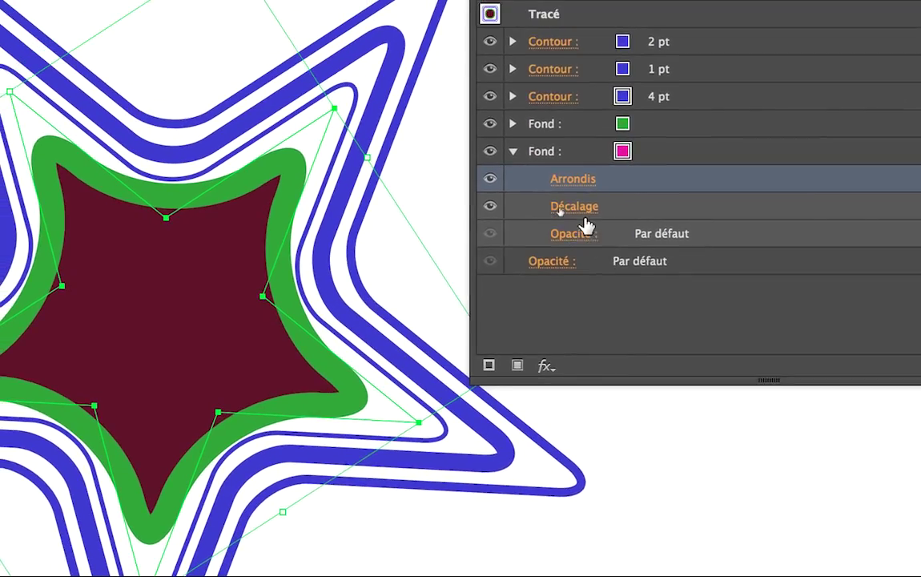
# - Hide the Décalage effect of the magenta fill
pyautogui.click(592, 160)
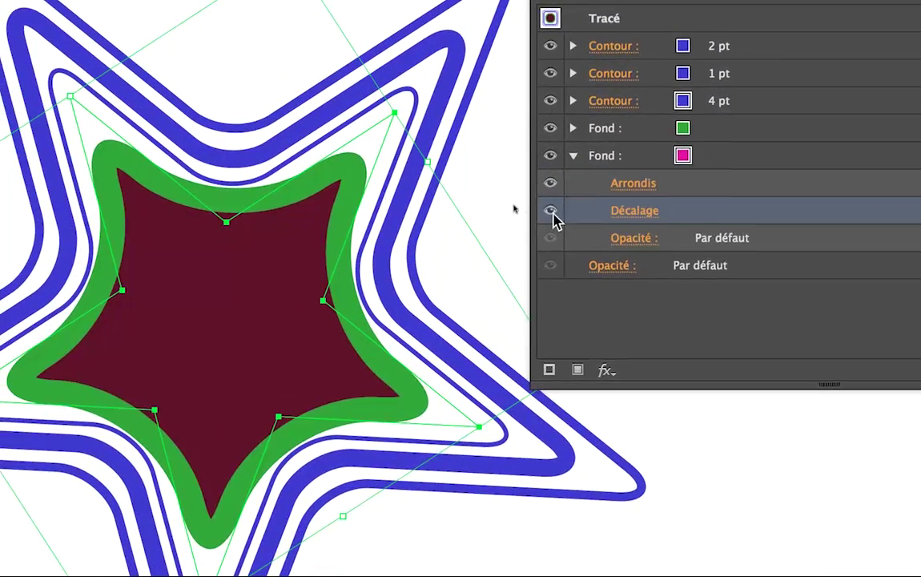
pyautogui.click(551, 211)
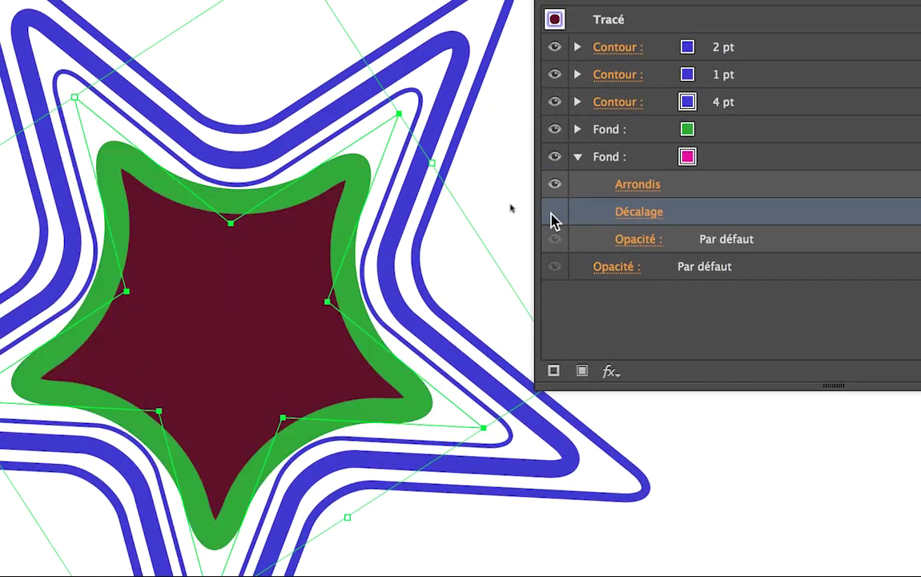
pyautogui.click(553, 212)
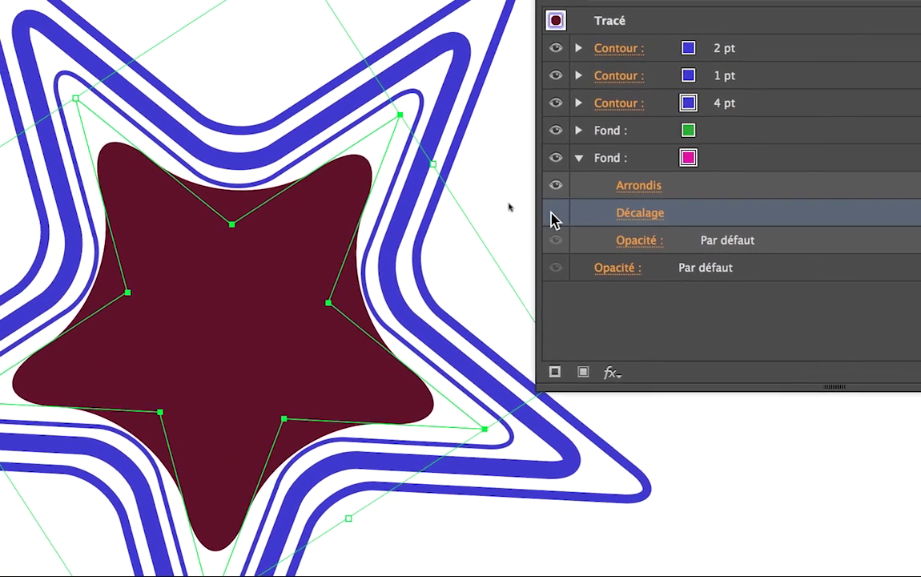
# - Show the magenta fill's Décalage effect again and delete it from the fill, leaving the Arrondis effect in place
pyautogui.click(552, 213)
pyautogui.moveTo(553, 213); pyautogui.dragTo(831, 216)
pyautogui.moveTo(650, 217); pyautogui.dragTo(917, 367)
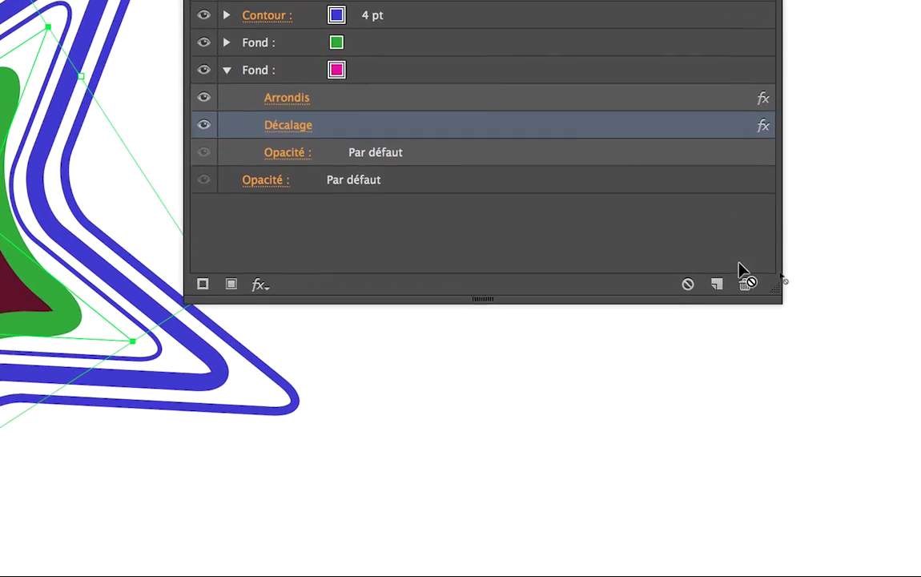
pyautogui.moveTo(741, 274); pyautogui.dragTo(741, 276)
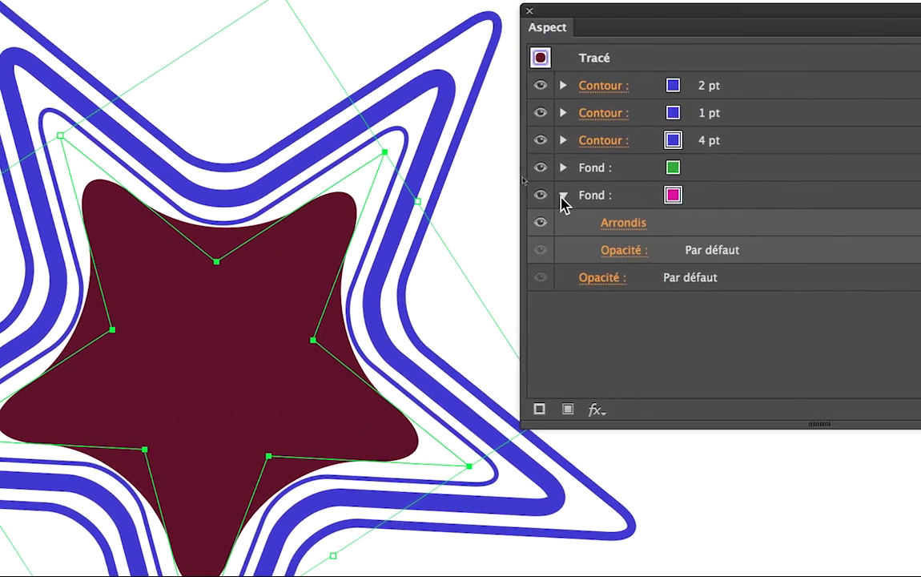
pyautogui.click(560, 195)
# - Add a Distorsion et transformation > Transformation effect to the magenta fill only, with the preview enabled
pyautogui.click(590, 172)
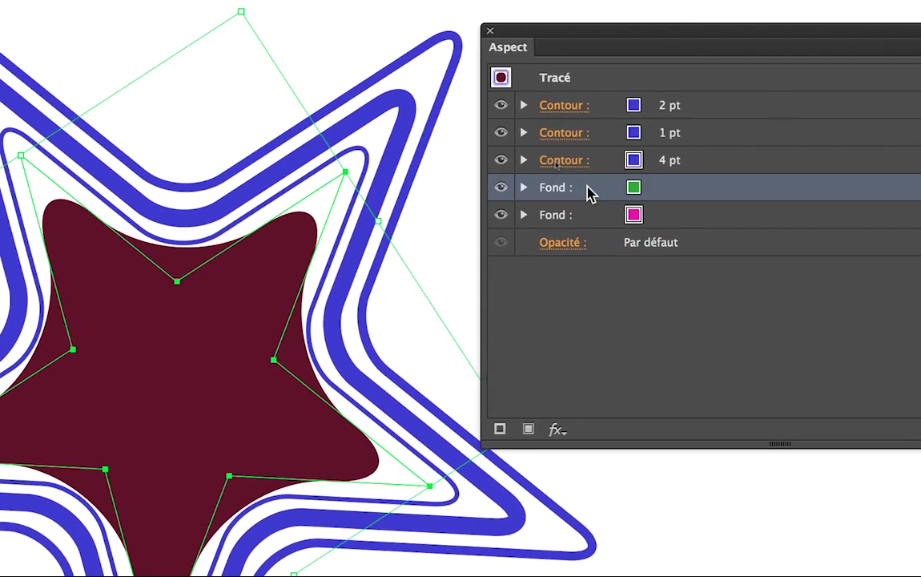
pyautogui.click(590, 197)
pyautogui.click(585, 192)
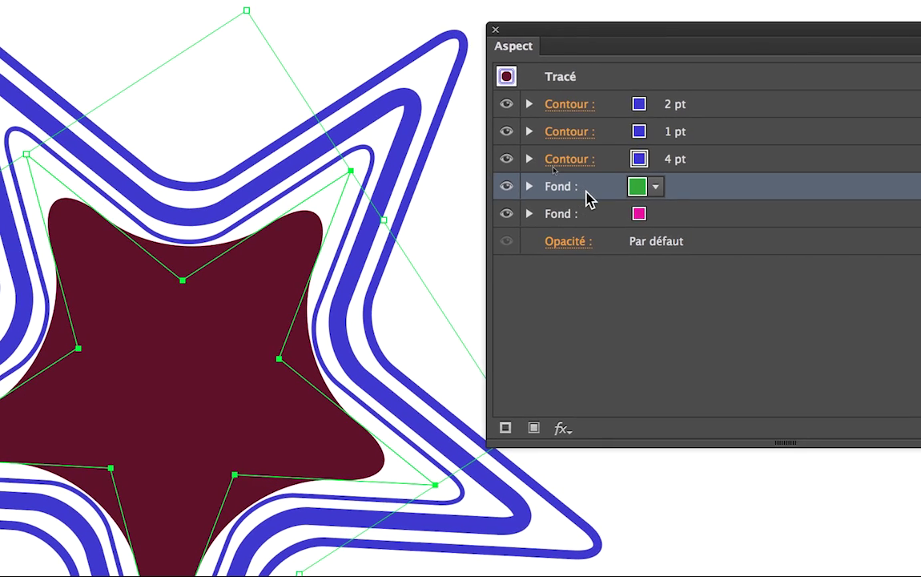
pyautogui.click(596, 218)
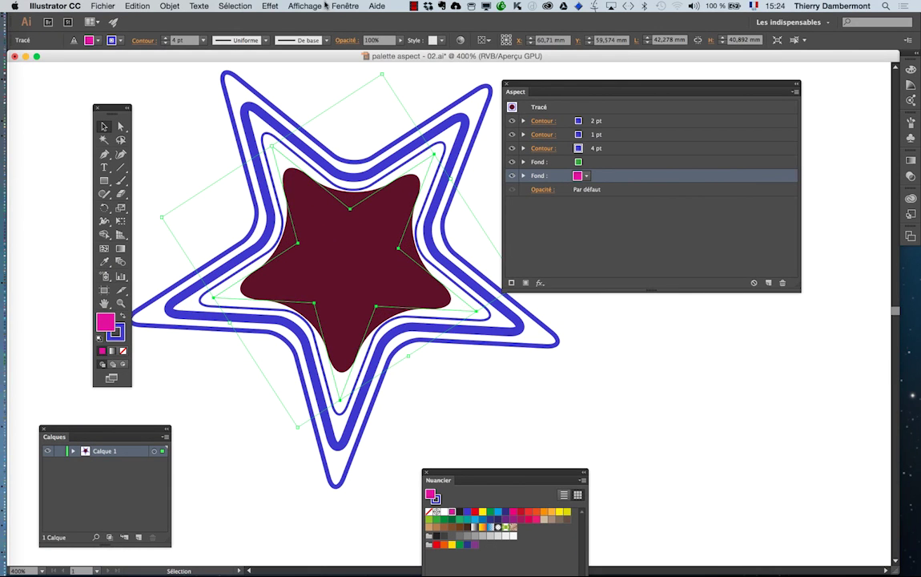
pyautogui.click(266, 6)
pyautogui.moveTo(295, 100)
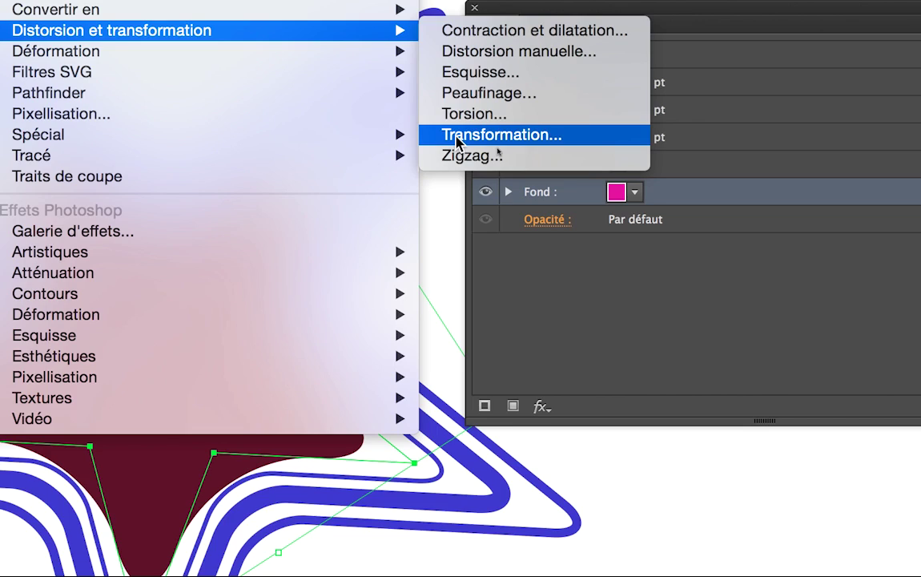
pyautogui.click(458, 141)
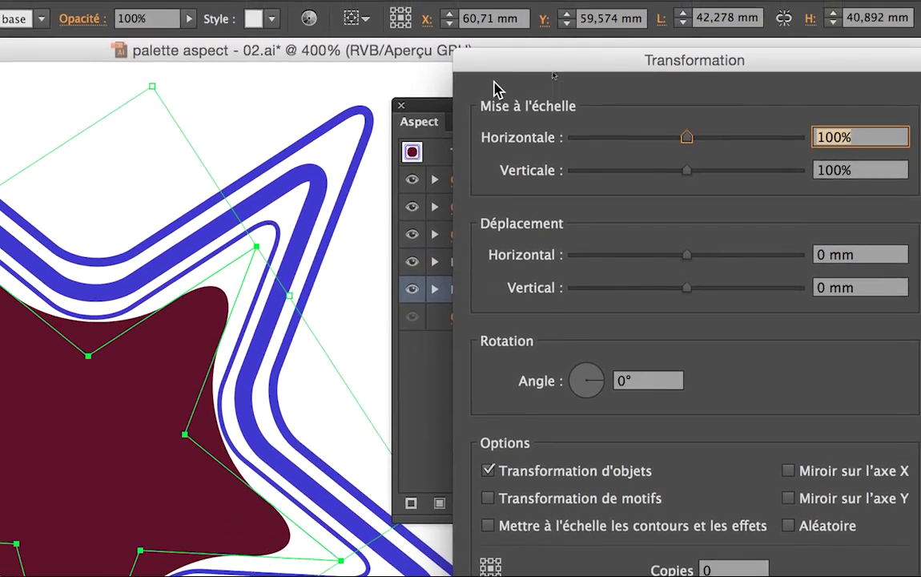
pyautogui.moveTo(493, 64); pyautogui.dragTo(498, 192)
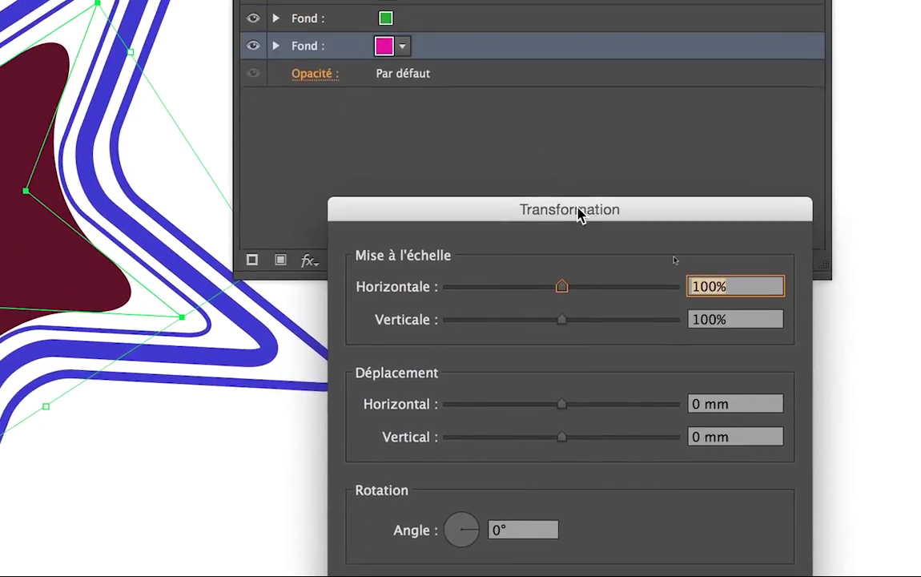
pyautogui.moveTo(578, 214); pyautogui.dragTo(590, 119)
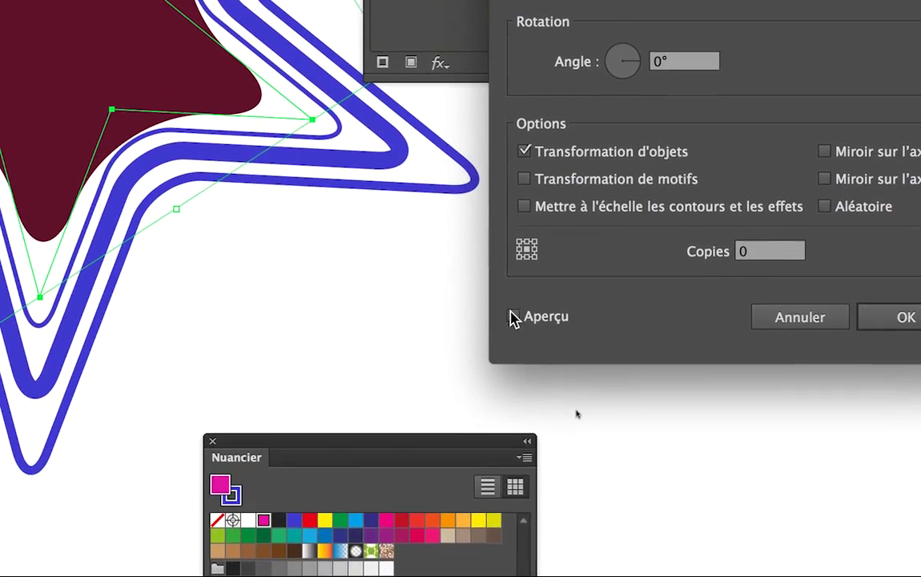
pyautogui.click(505, 463)
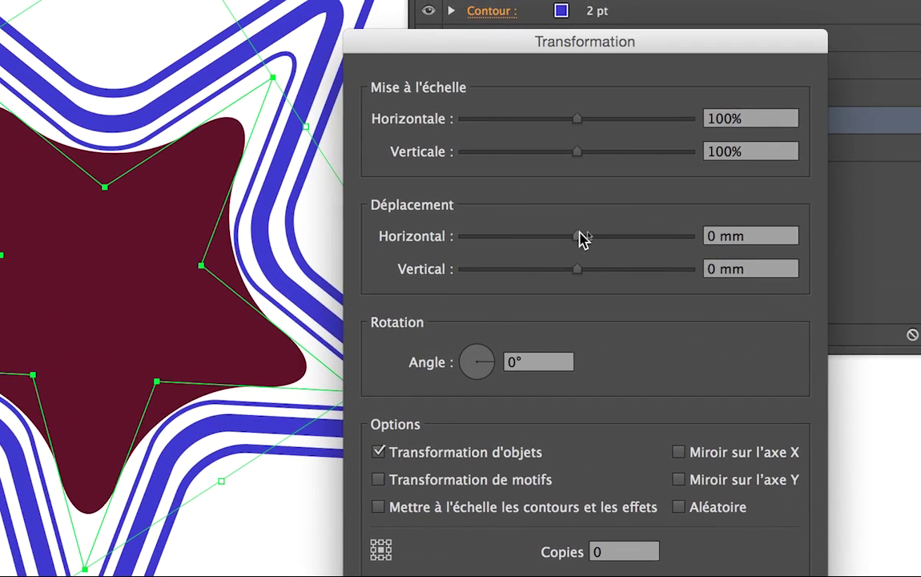
# - Set the magenta fill's displacement to 3,175 mm horizontally and -2,1167 mm vertically and apply the Transformation effect
pyautogui.moveTo(579, 234)
pyautogui.mouseDown()
pyautogui.moveTo(584, 253)
pyautogui.moveTo(569, 255)
pyautogui.moveTo(578, 253)
pyautogui.moveTo(573, 225)
pyautogui.moveTo(583, 240)
pyautogui.mouseUp()
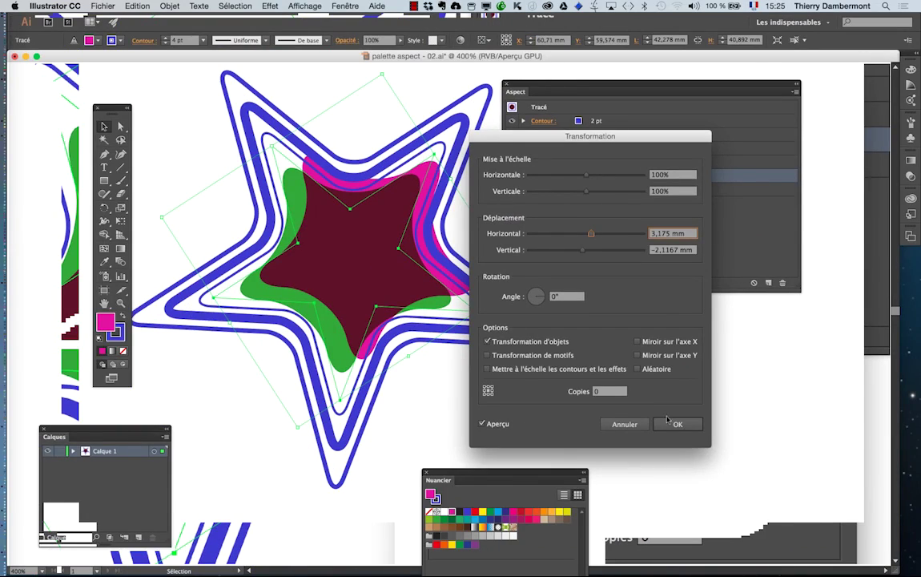
pyautogui.click(671, 425)
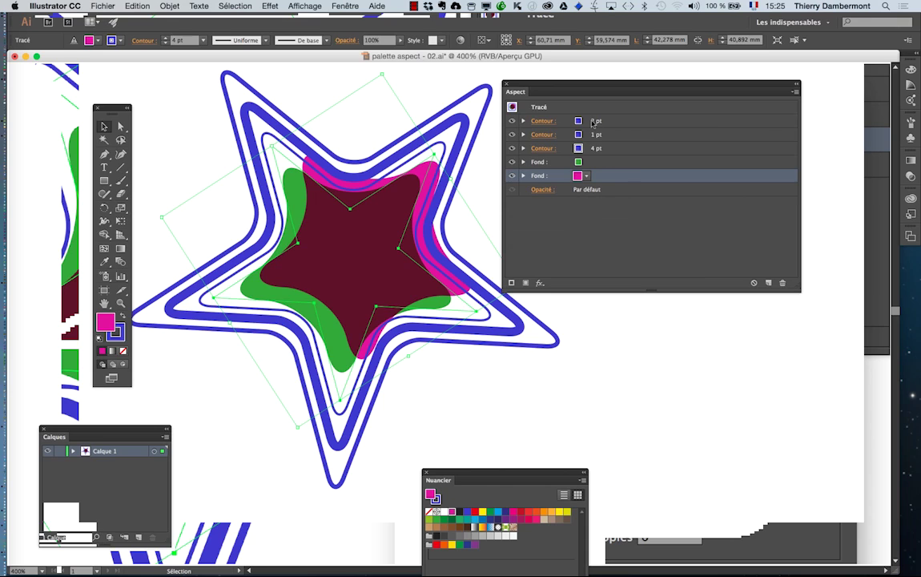
pyautogui.press('a')
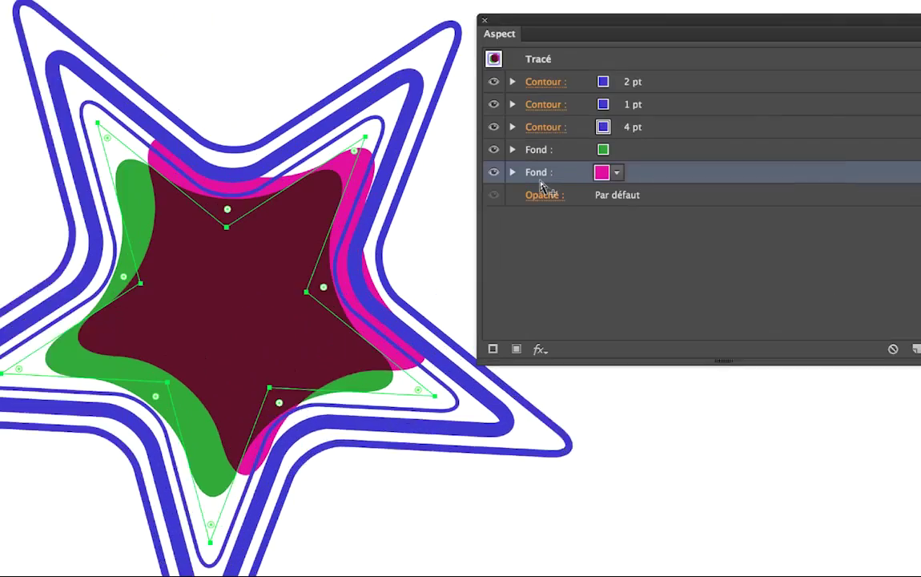
pyautogui.press('v')
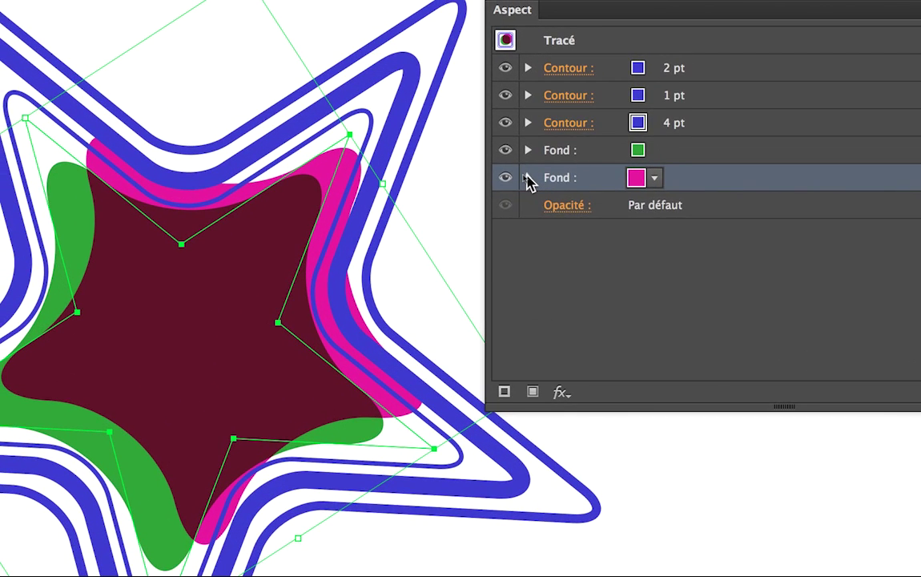
# - Edit the magenta fill's Transformation effect with the preview on, setting the displacement to 0 mm horizontal and 2,8222 mm vertical
pyautogui.click(528, 178)
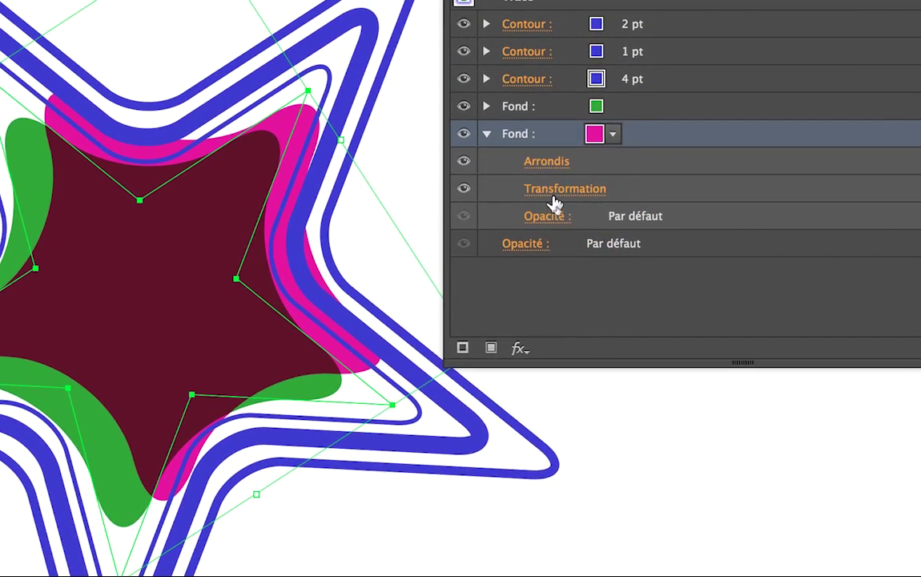
pyautogui.click(552, 197)
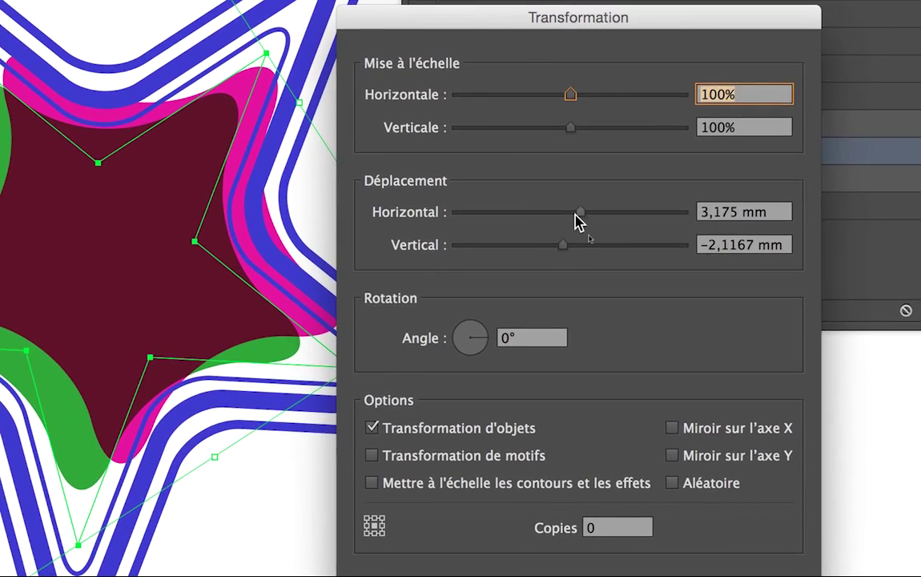
pyautogui.moveTo(574, 214); pyautogui.dragTo(571, 214)
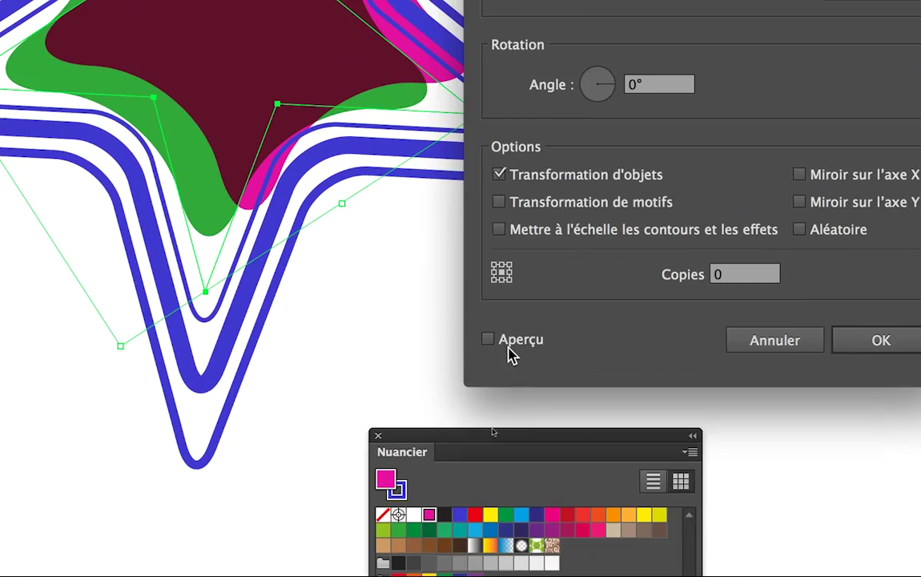
pyautogui.click(509, 348)
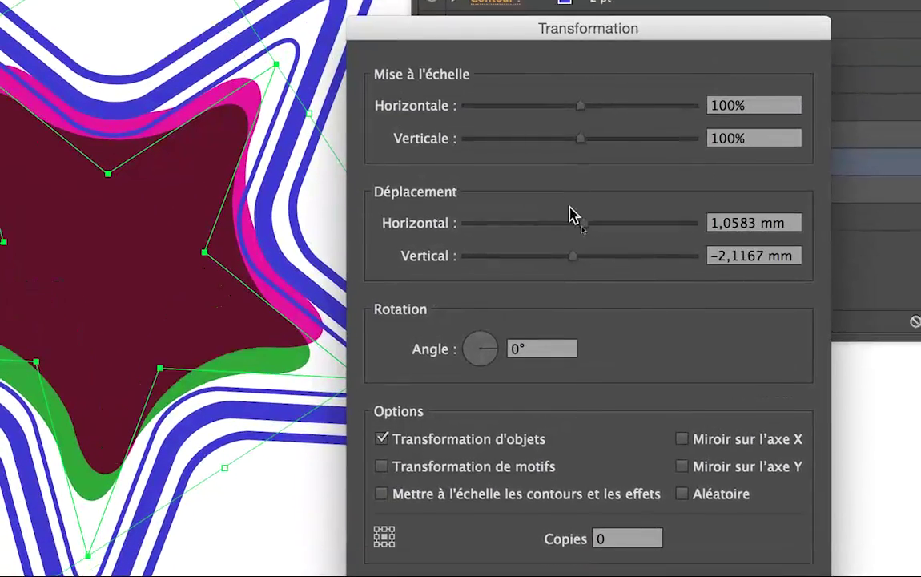
pyautogui.moveTo(568, 233); pyautogui.dragTo(578, 216)
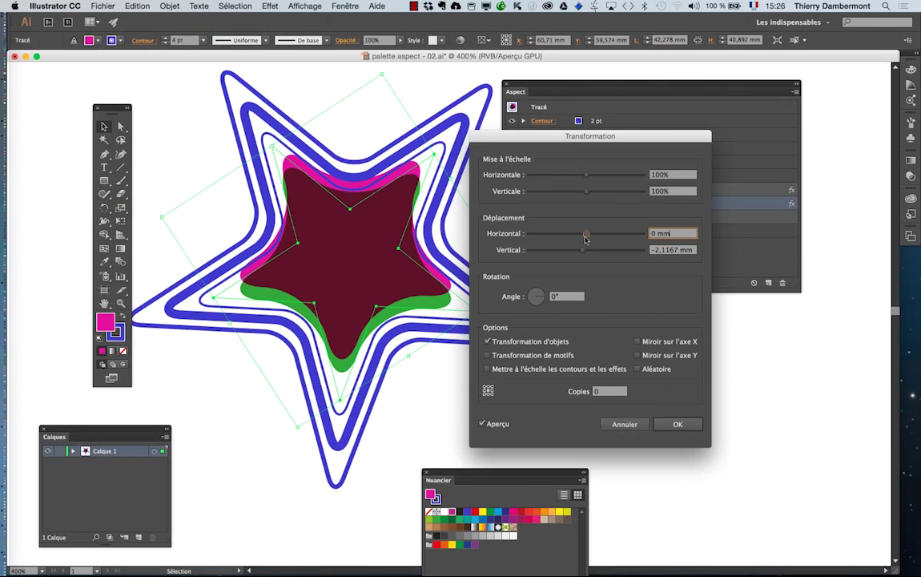
pyautogui.click(591, 251)
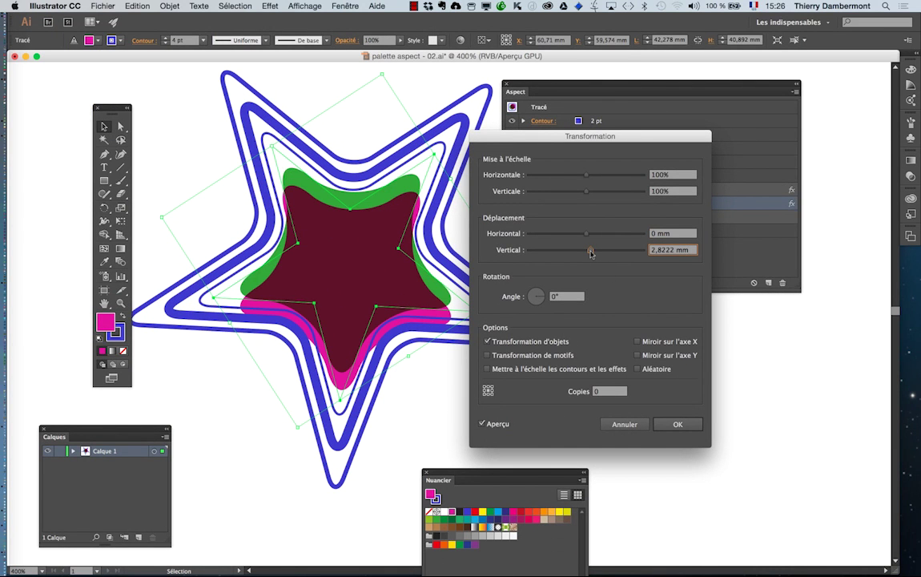
pyautogui.press('Return')
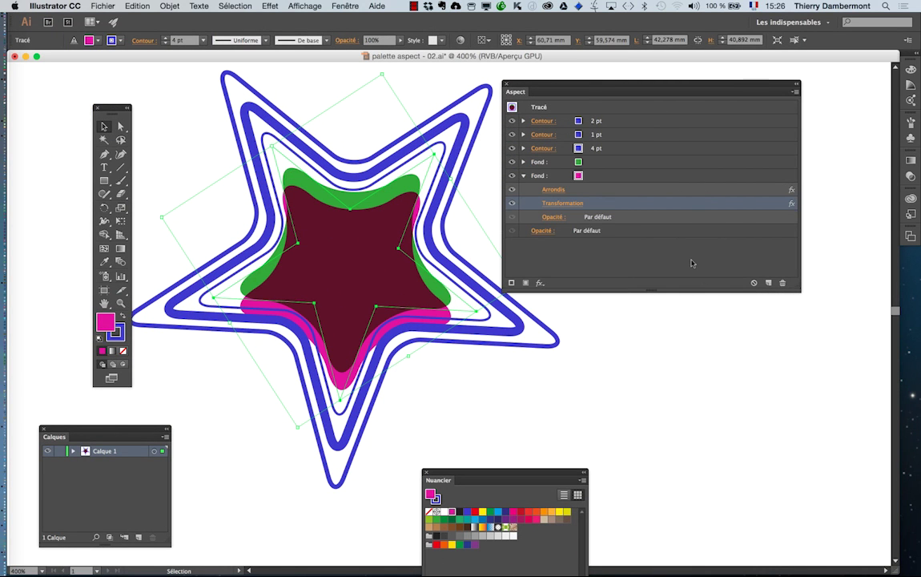